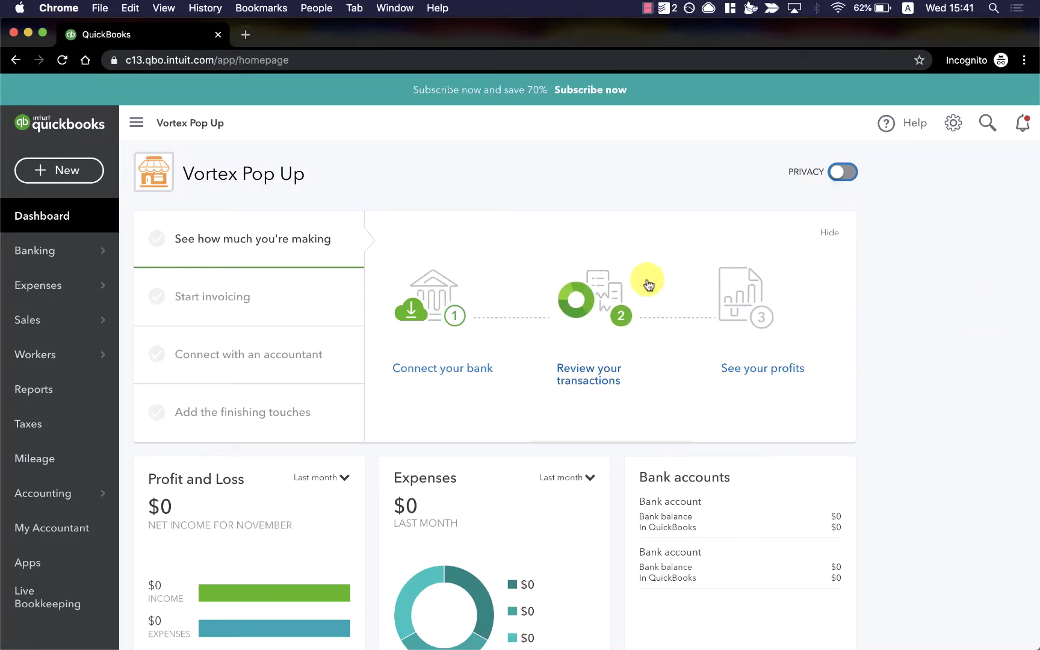
Open Pay Bills from the + New menu to list the open Shelves & More bill
click(90, 180)
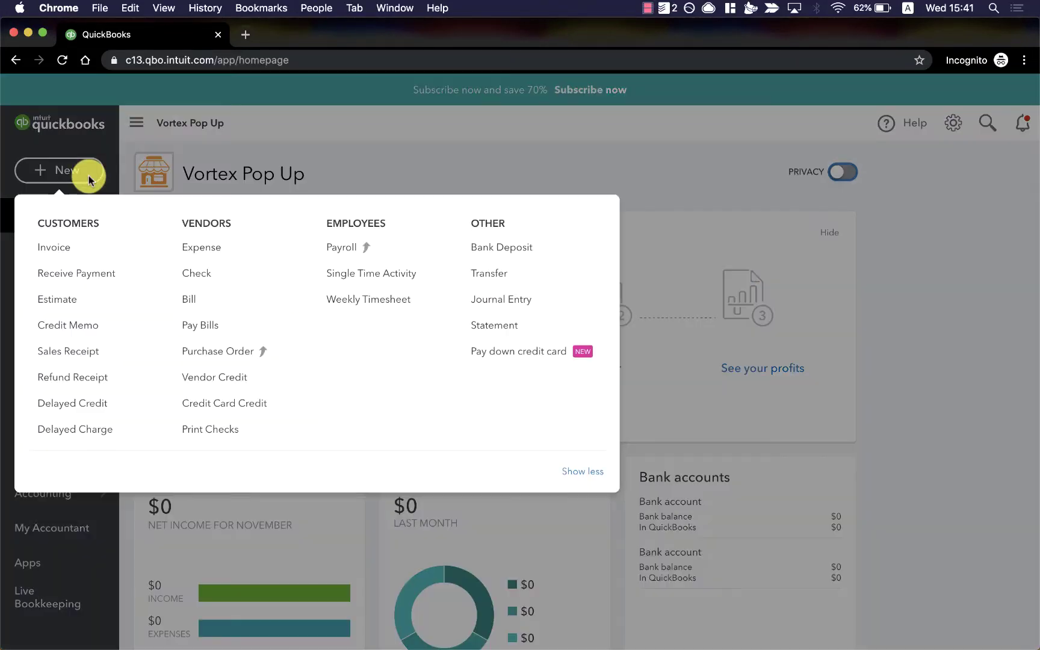
click(261, 314)
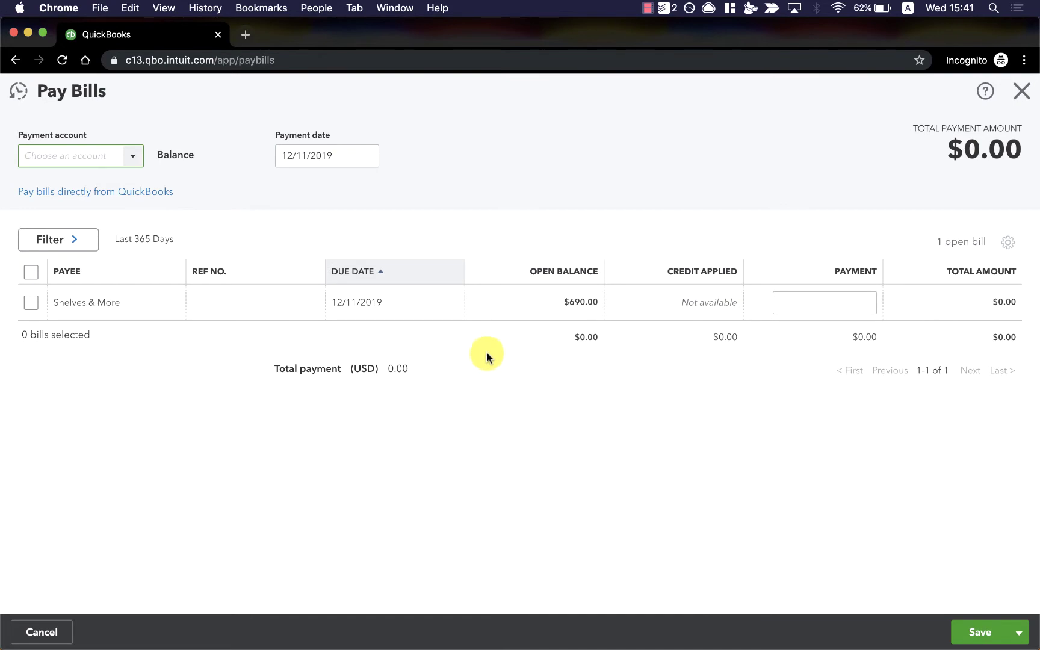
Start paying the $690 Shelves & More bill online and authorize Melio Bill Pay's connection
click(488, 310)
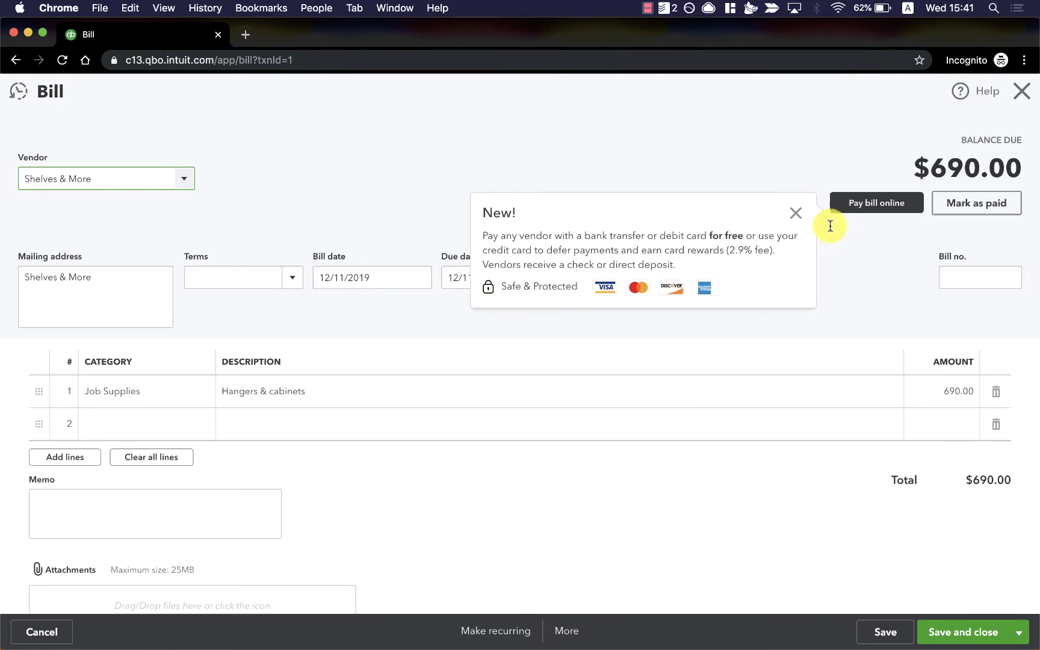
click(914, 210)
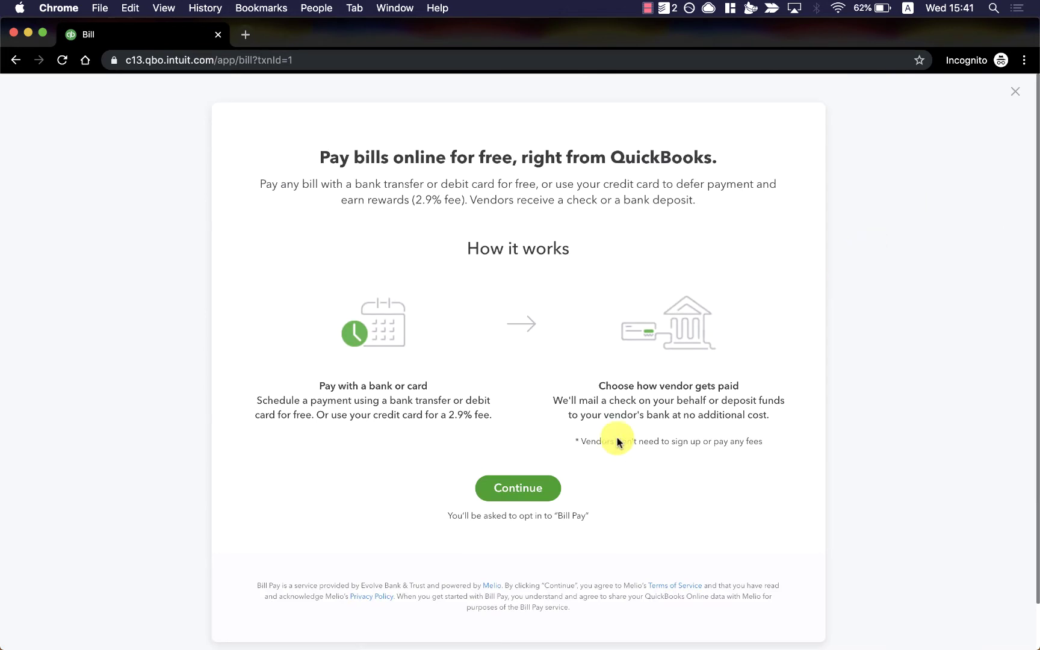
click(540, 504)
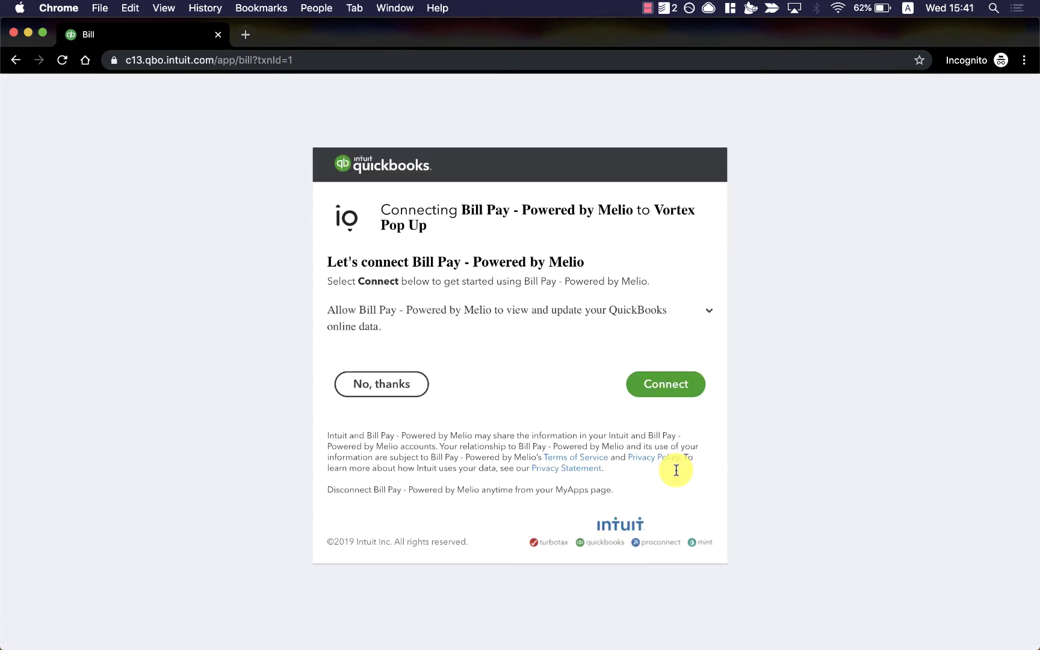
click(672, 387)
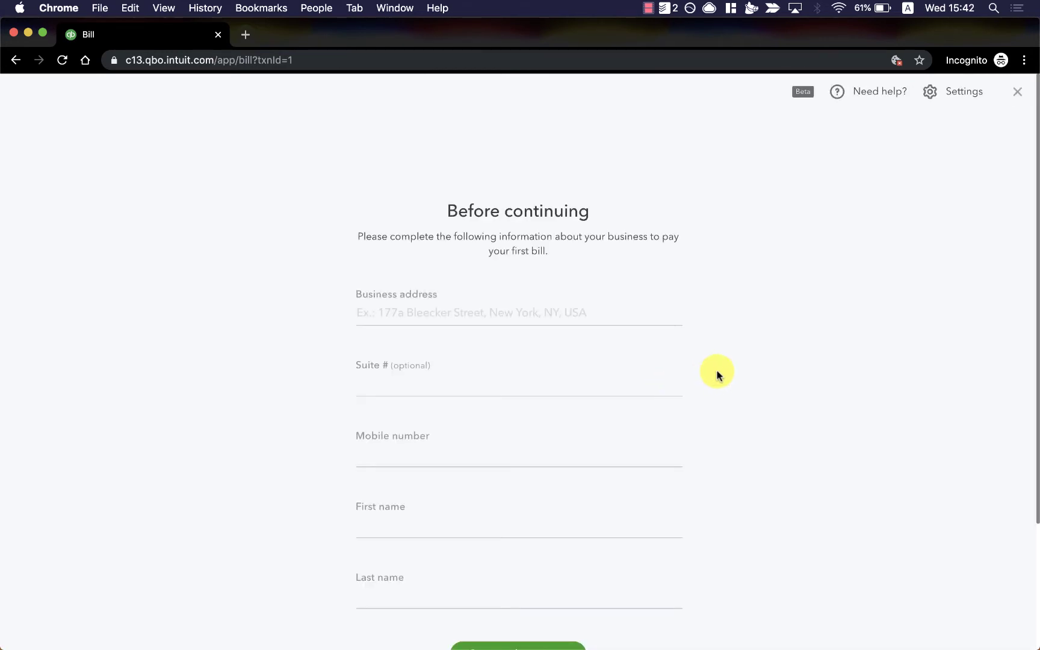
scroll(717, 375, down, 2)
Enter the business address from the suggestions plus mobile number and name, then save
click(506, 272)
text(12)
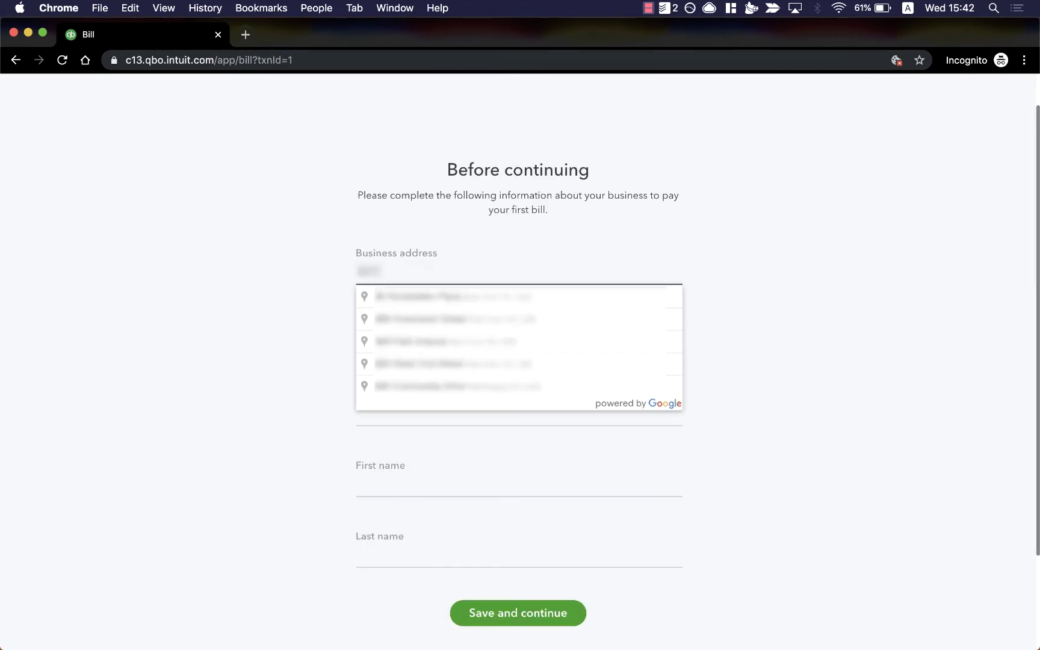
click(449, 325)
click(438, 528)
click(519, 605)
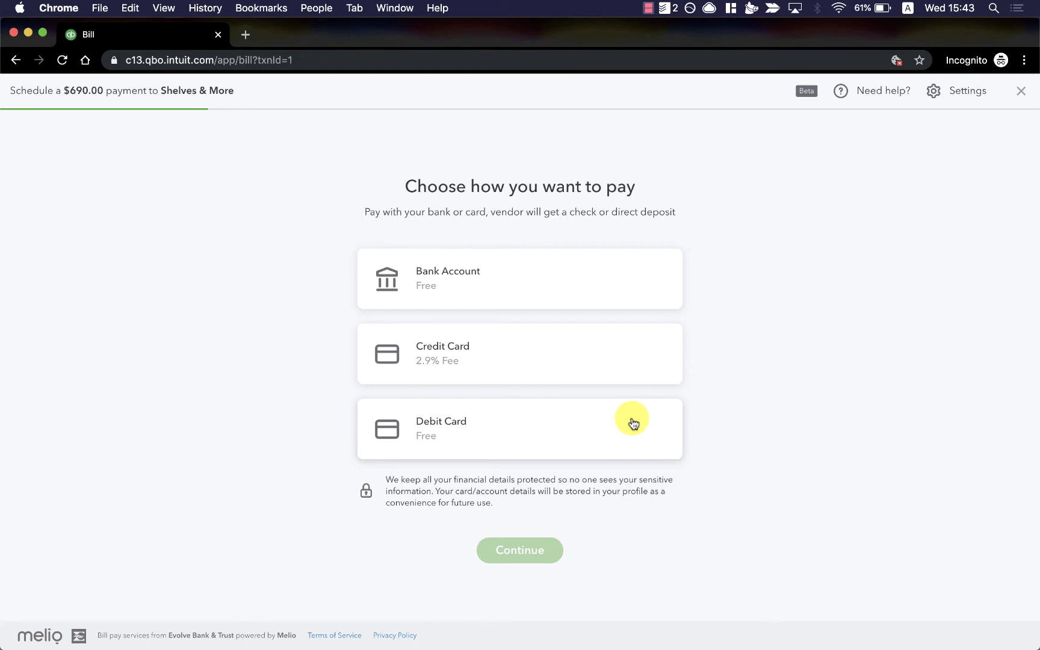
Add a debit card with its number, expiry, CVV, cardholder name and billing address
click(633, 424)
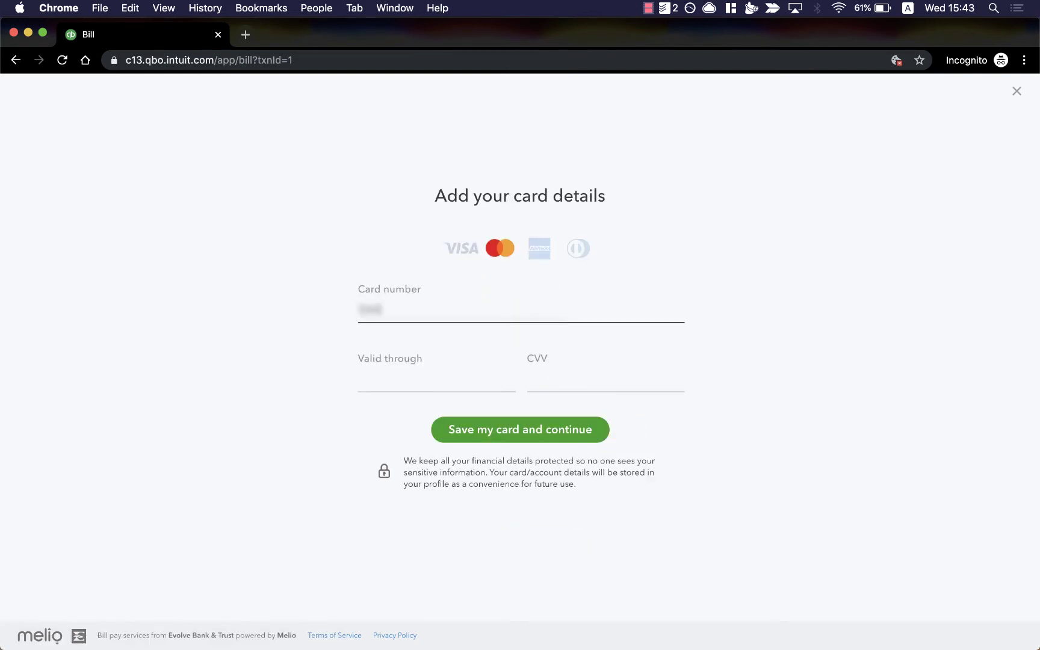
key(Return)
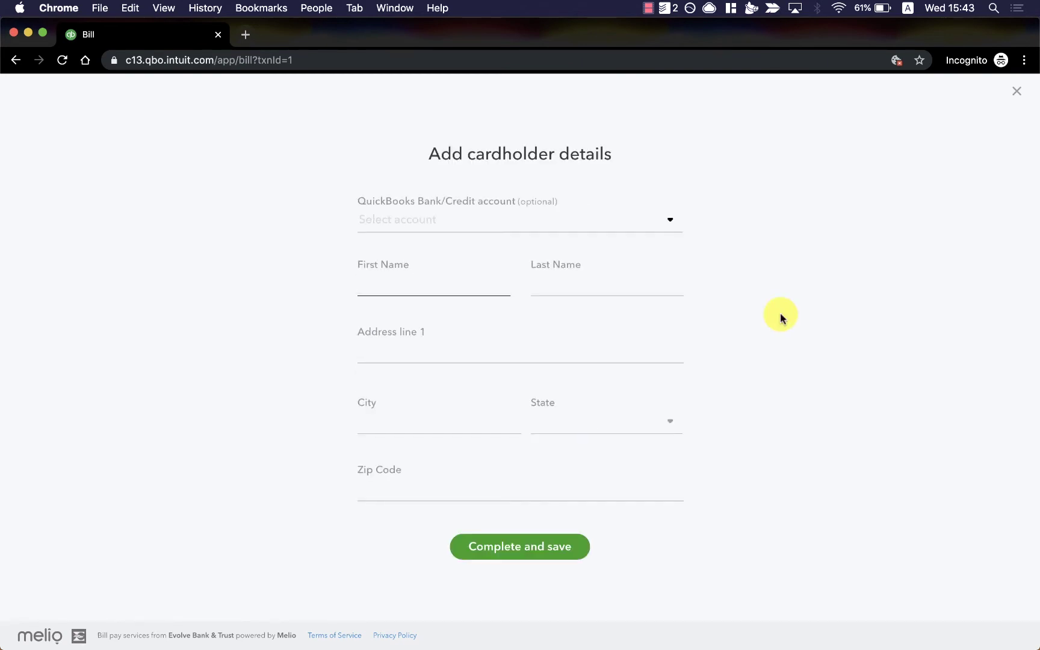
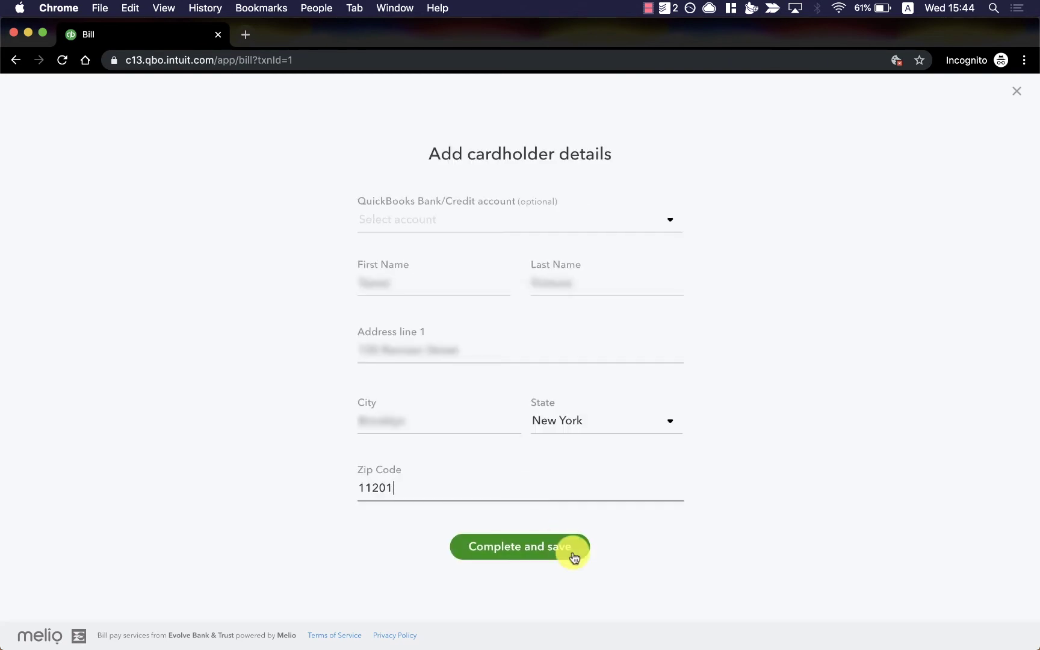
click(574, 549)
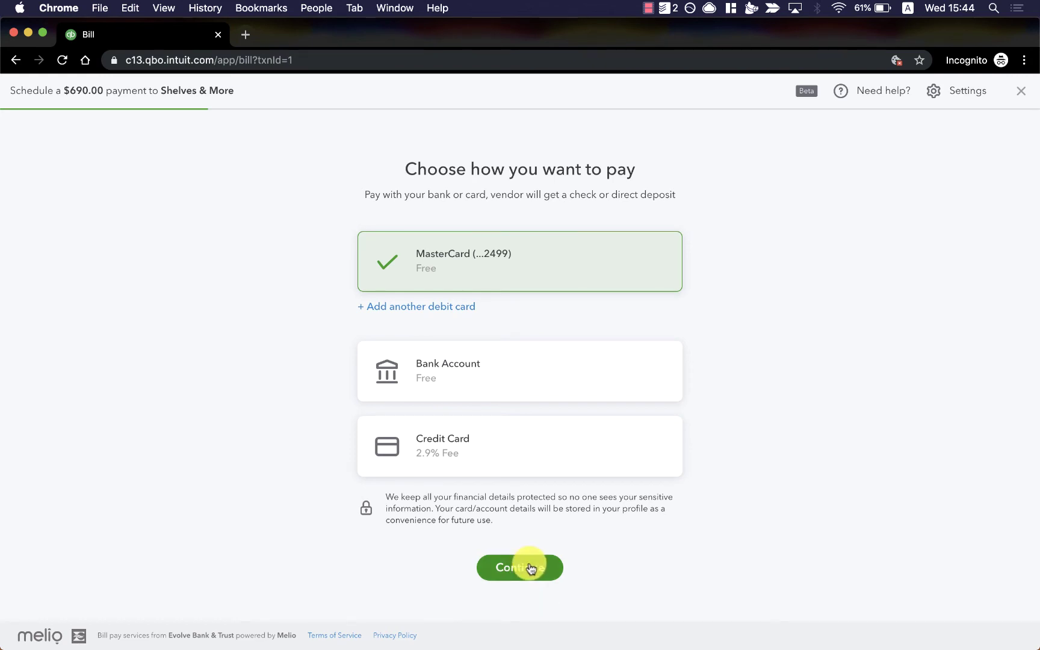
Keep the debit card, choose ACH bank transfer delivery, and save the vendor's routing and account numbers
click(531, 569)
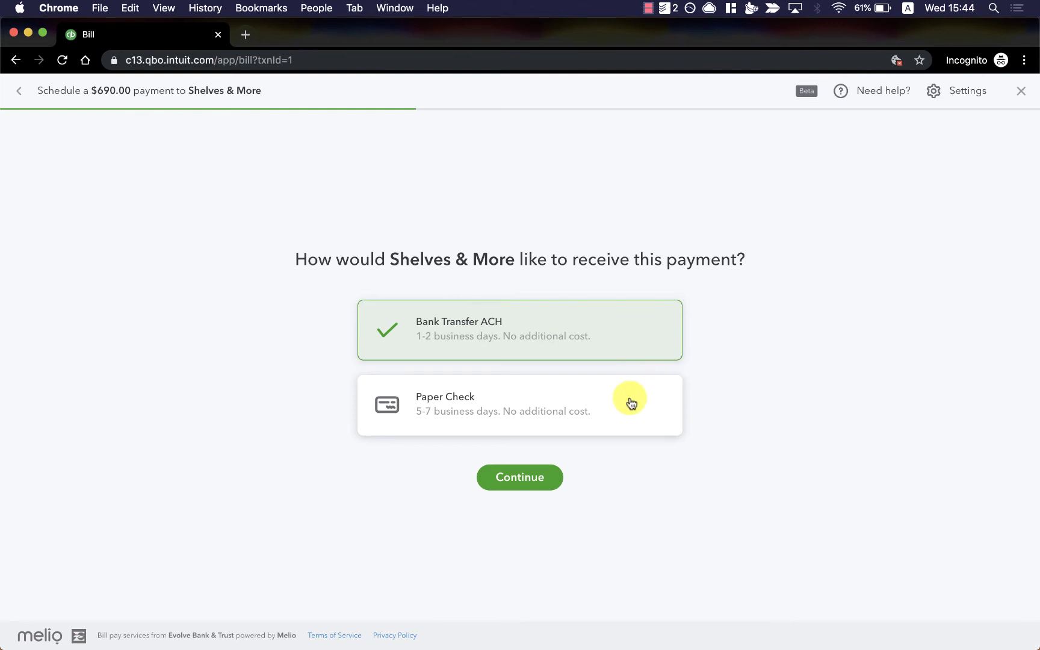
click(538, 480)
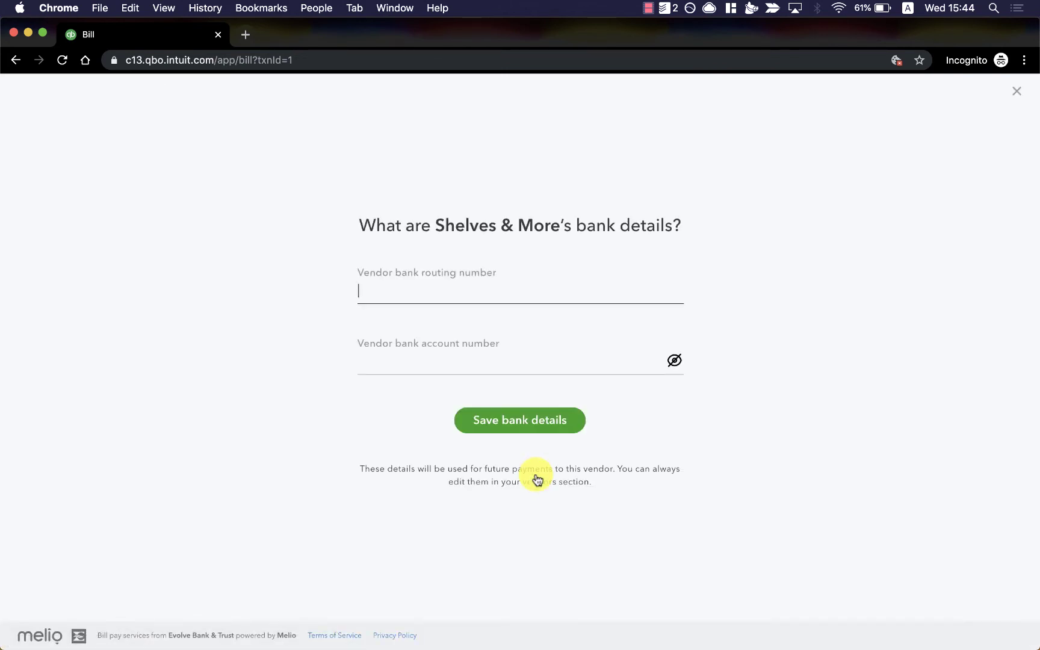
text(123123123)
click(373, 361)
text(1)
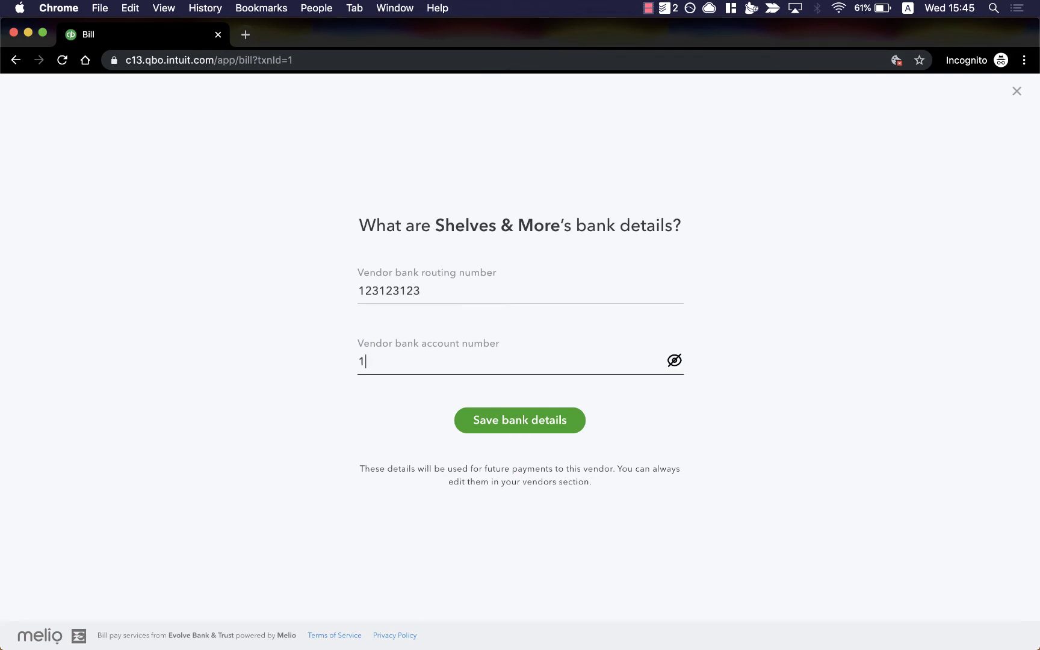
text(23456789)
click(570, 425)
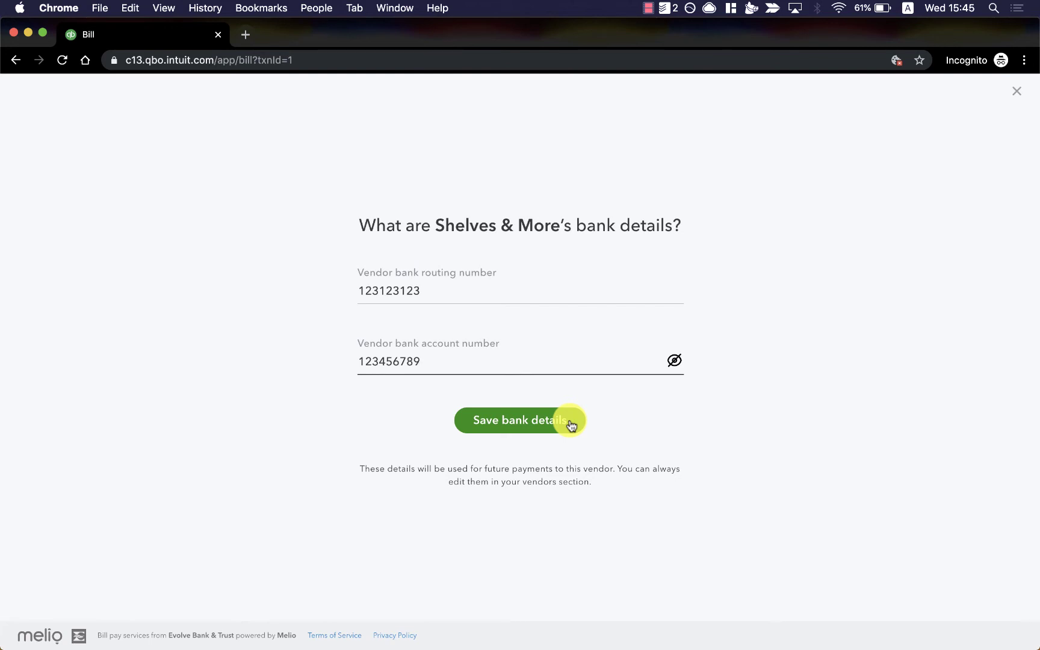
click(571, 424)
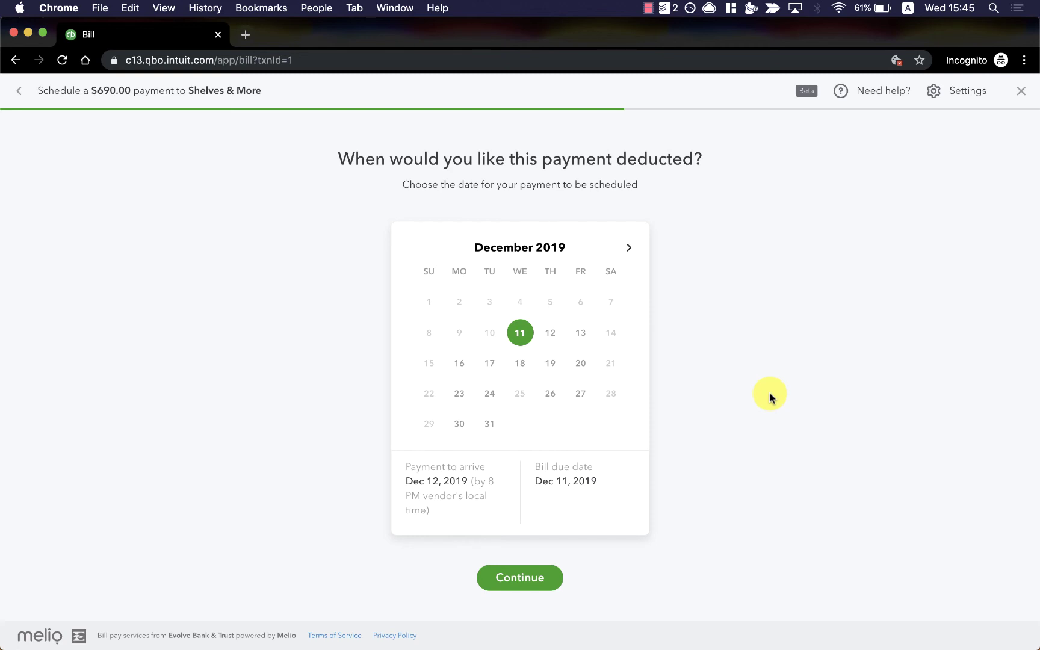
Schedule the deduction for December 16 and add the vendor note '18033'
click(458, 367)
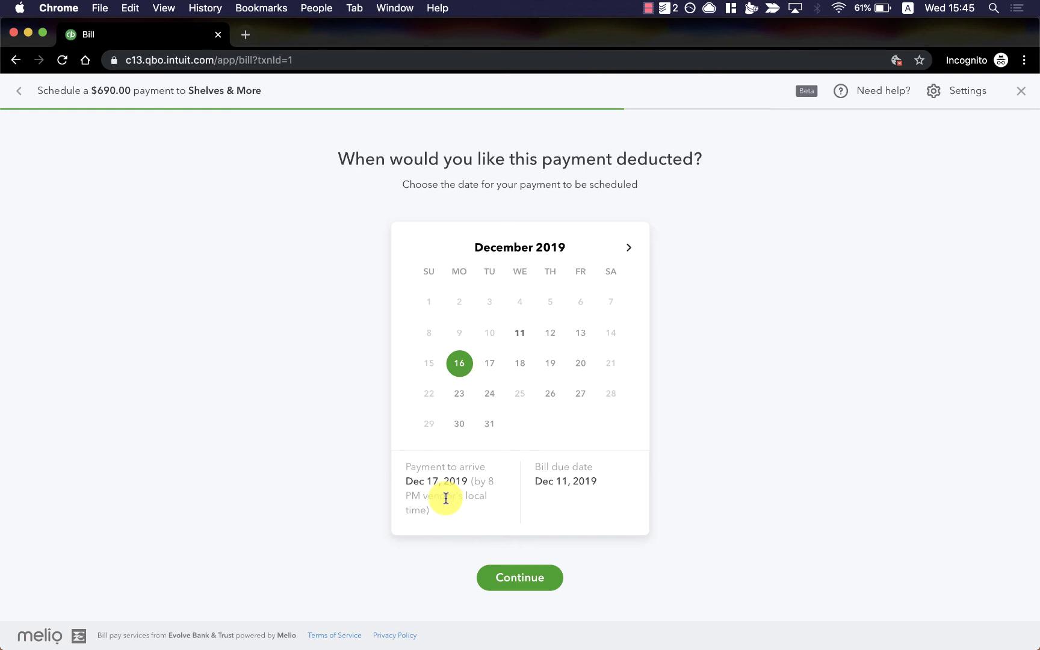
click(557, 589)
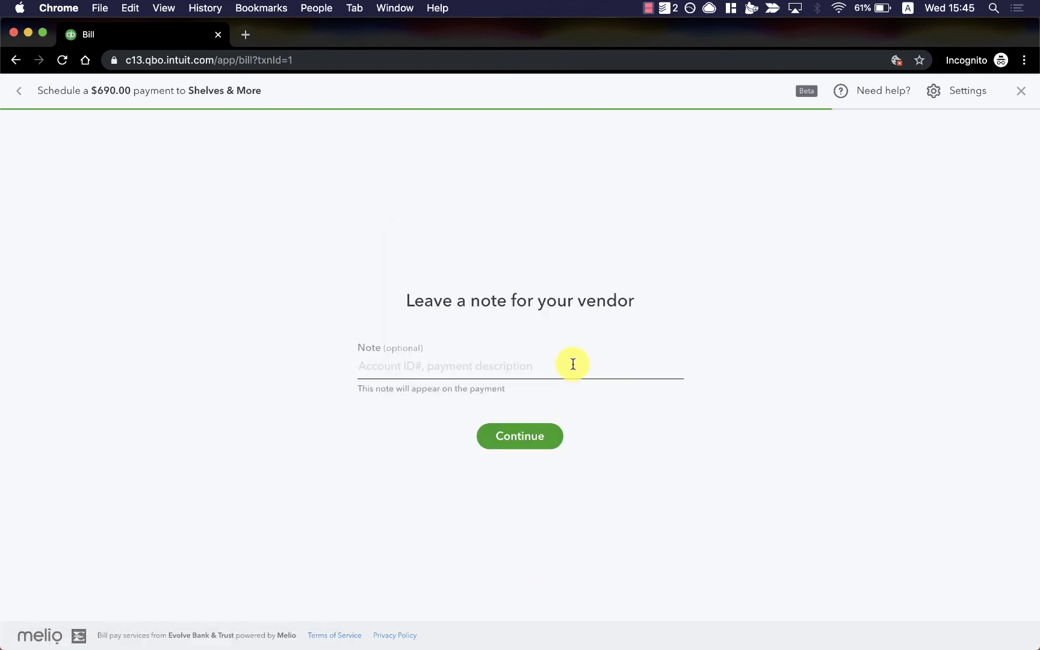
text(18033)
click(550, 438)
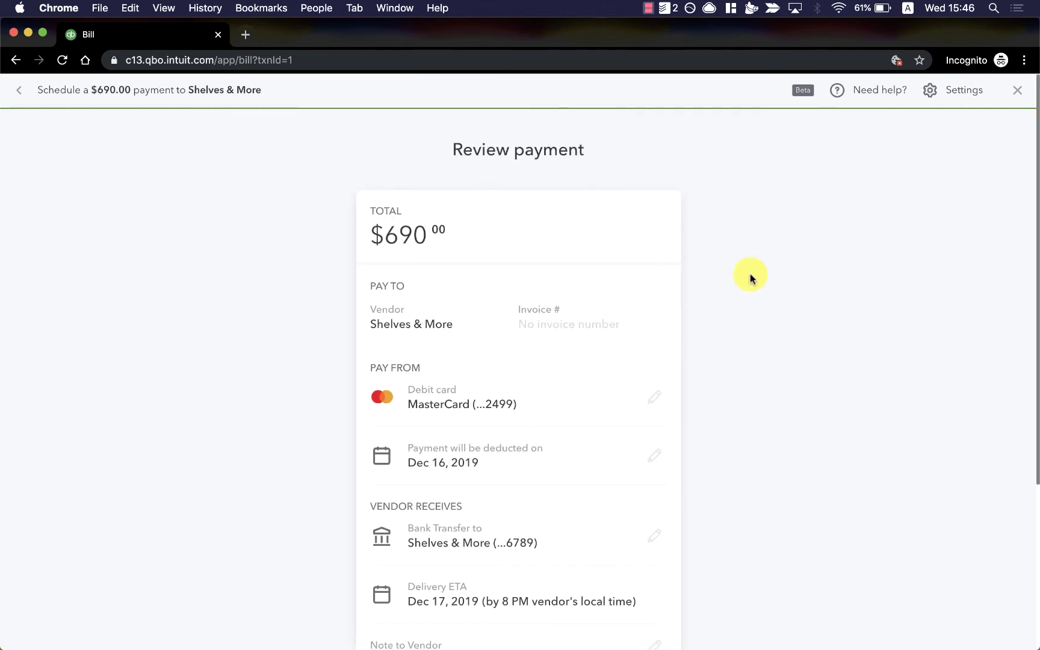
Confirm and schedule the $690 payment to Shelves & More
scroll(750, 277, down, 2)
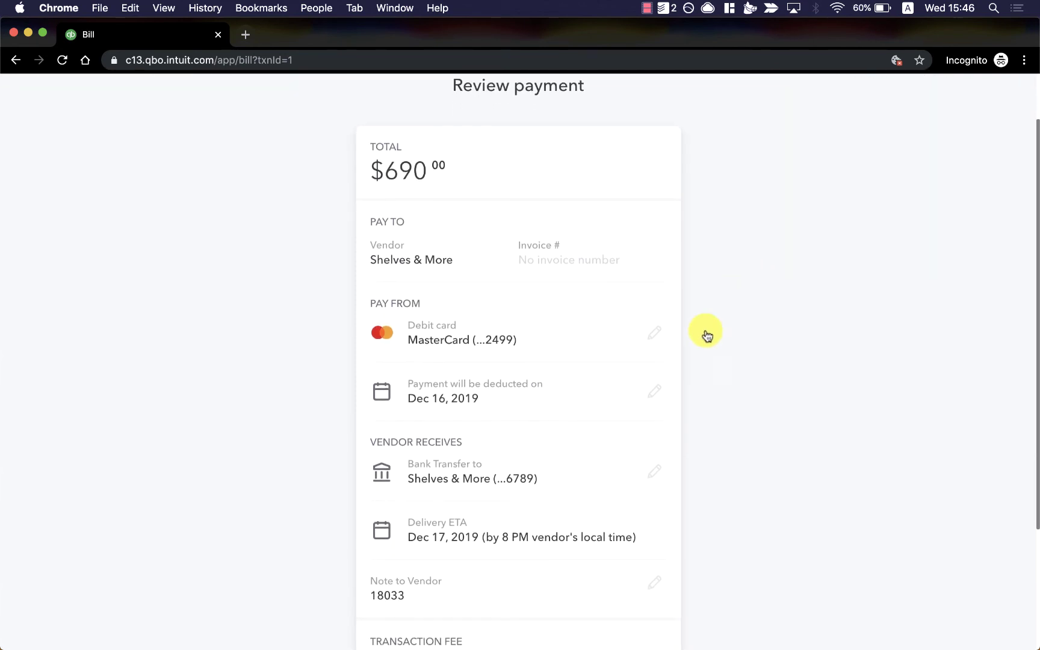
scroll(656, 398, down, 5)
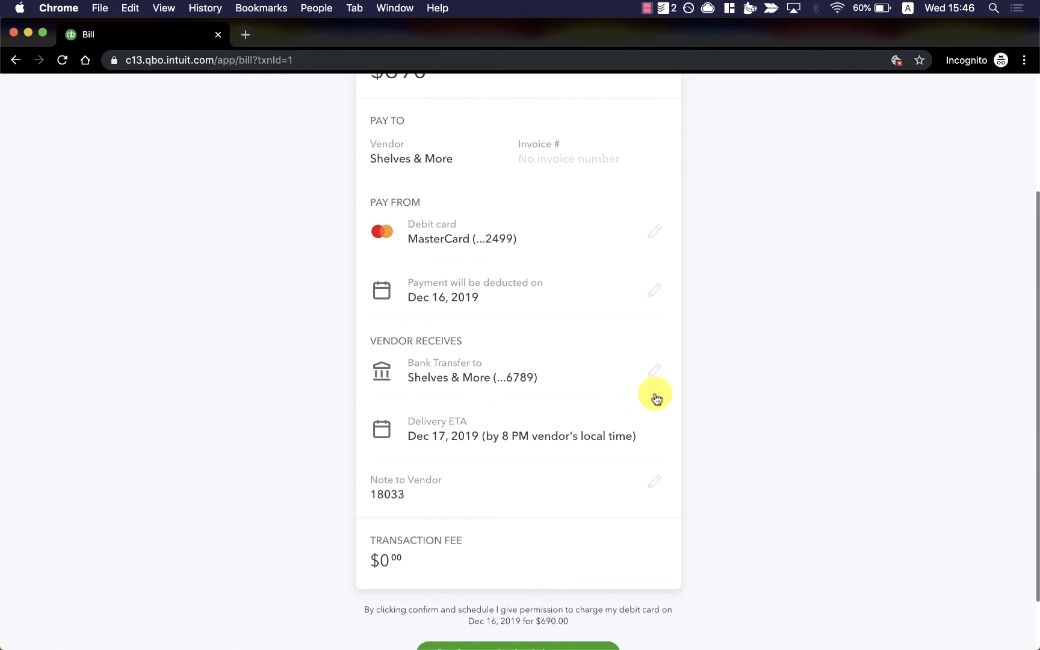
click(607, 588)
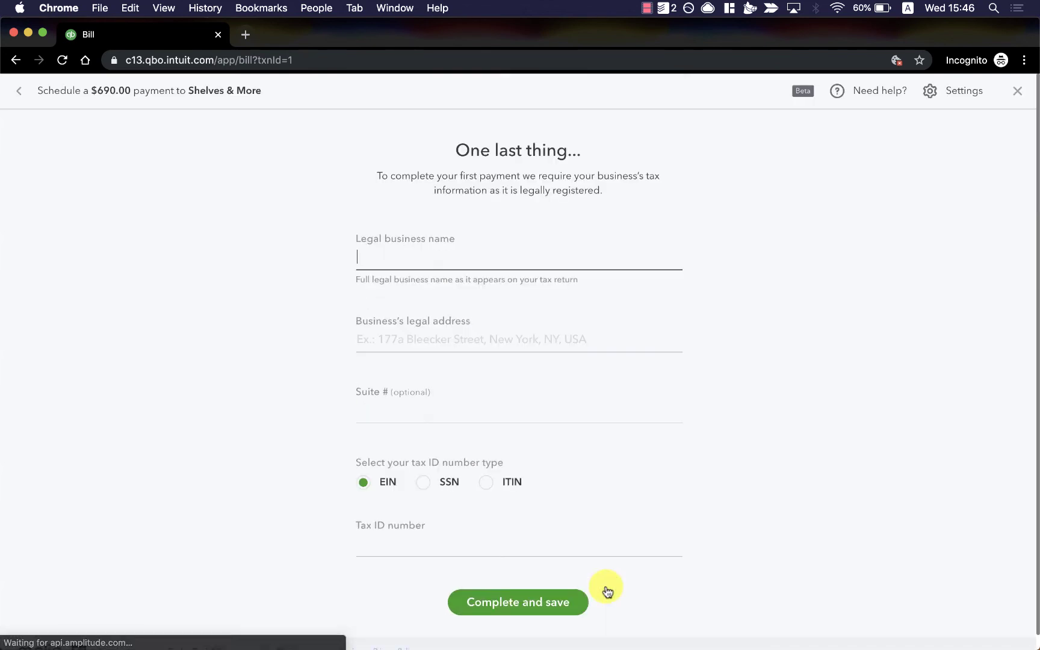
Enter legal business name 'Vortex Pop Up', legal address and suggested tax ID, then save
click(683, 265)
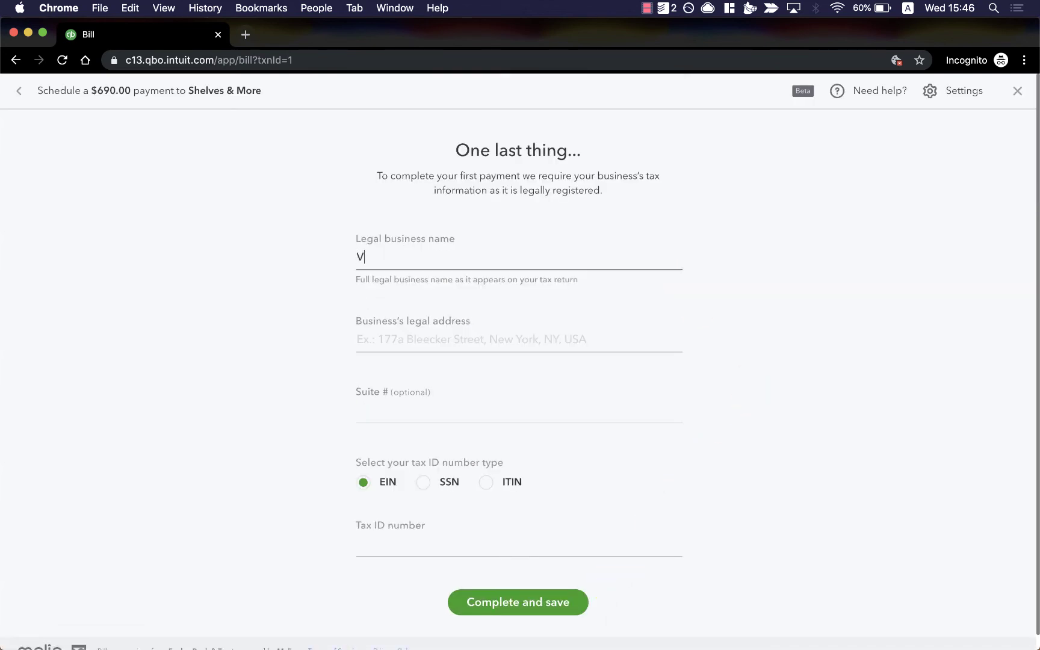
text(Vortex Pop Up)
click(398, 544)
key(Down)
key(Return)
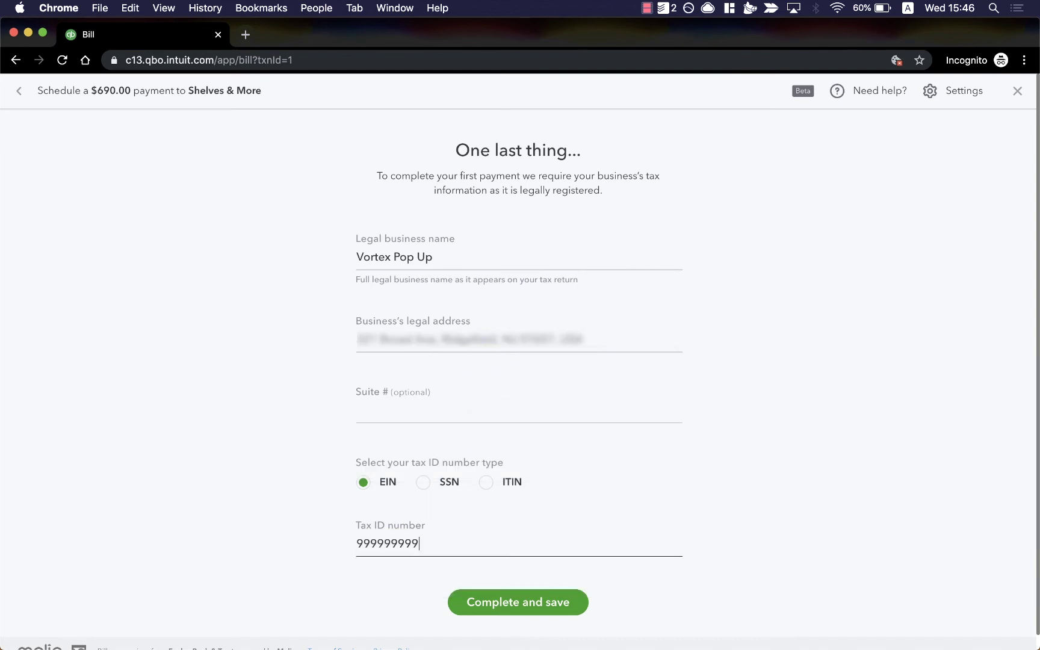
key(Return)
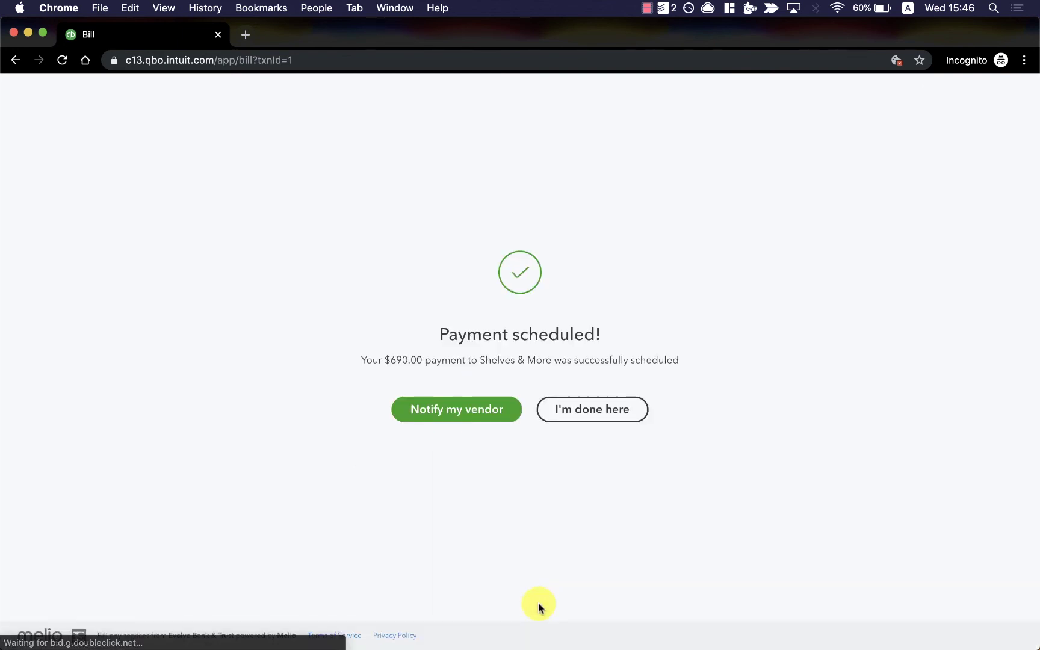
Skip the vendor email notification and return to the Shelves & More bill, now PAID
click(459, 416)
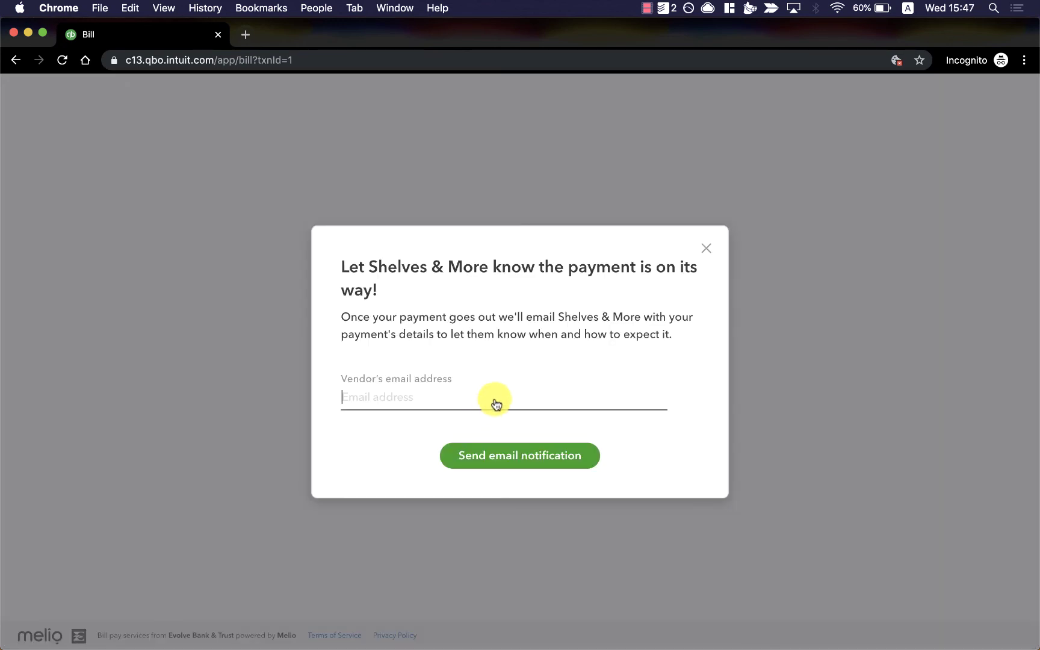
click(707, 250)
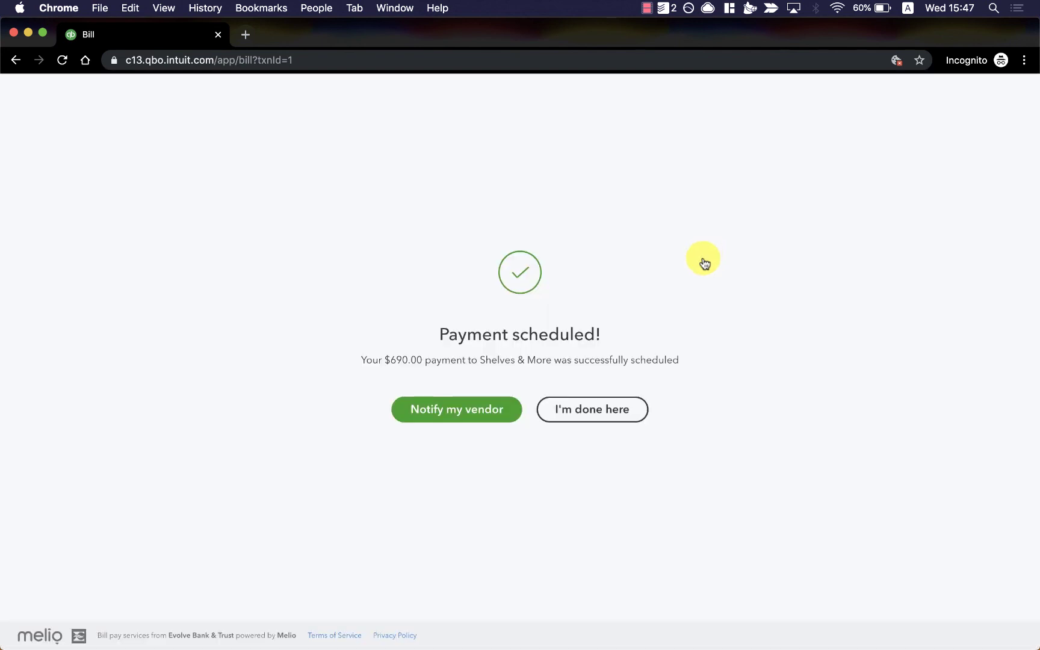
click(626, 425)
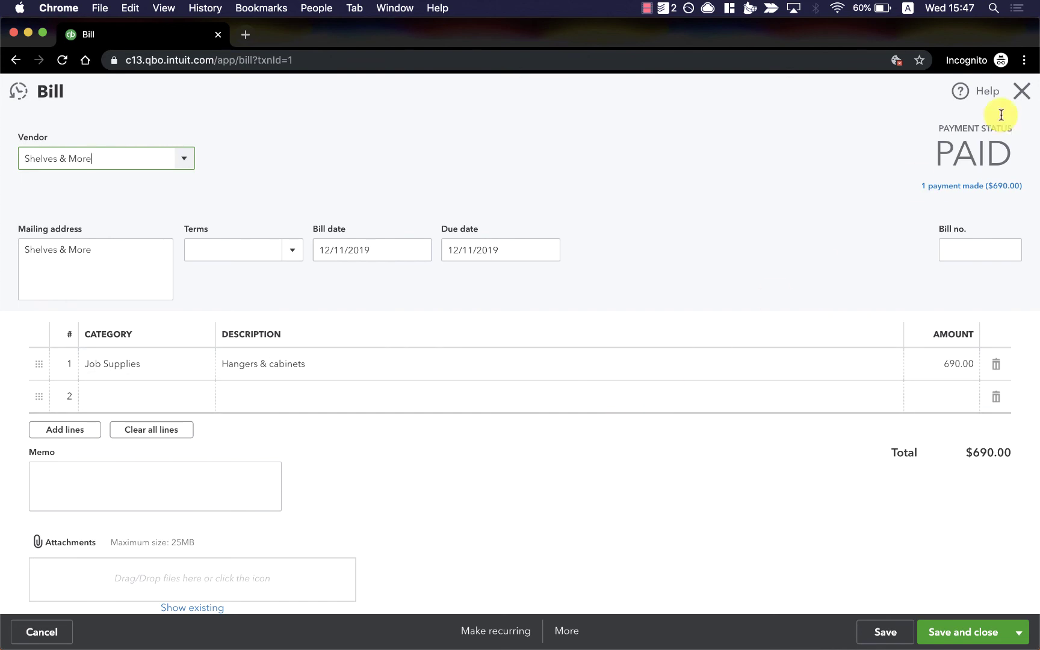
Open the $690 Bill Payment (Check) to Shelves & More from the Expenses list
click(1022, 92)
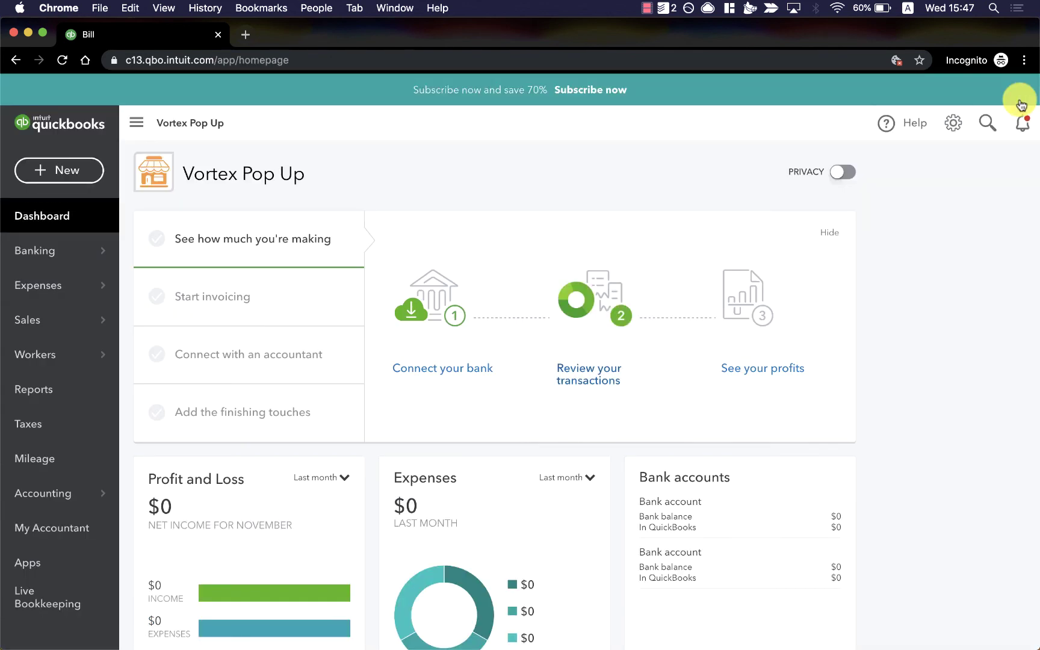
click(75, 287)
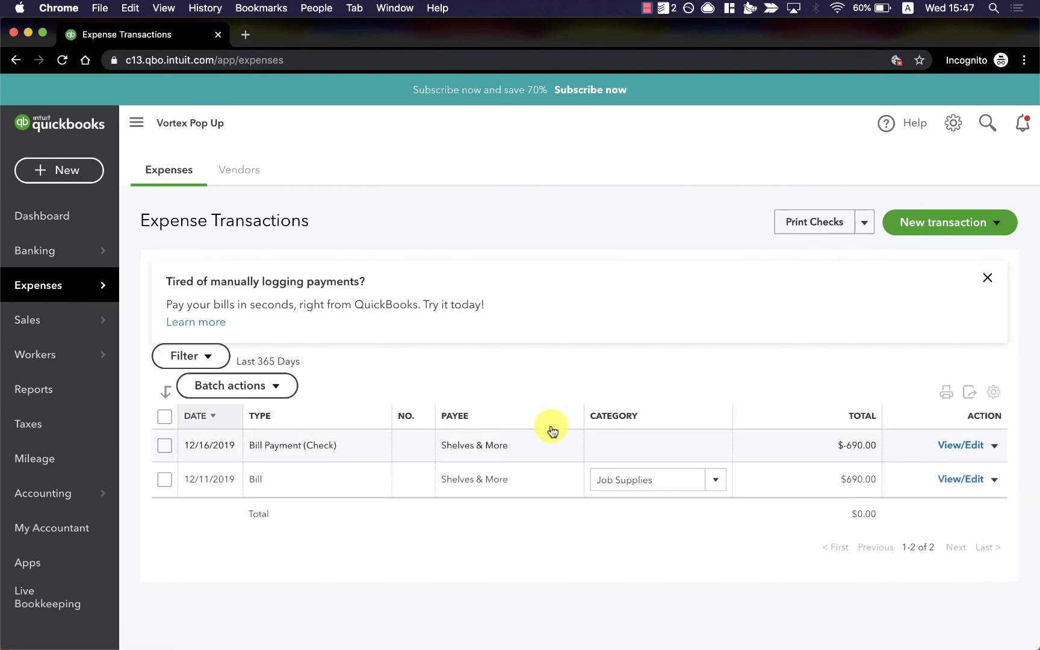
click(551, 431)
click(552, 431)
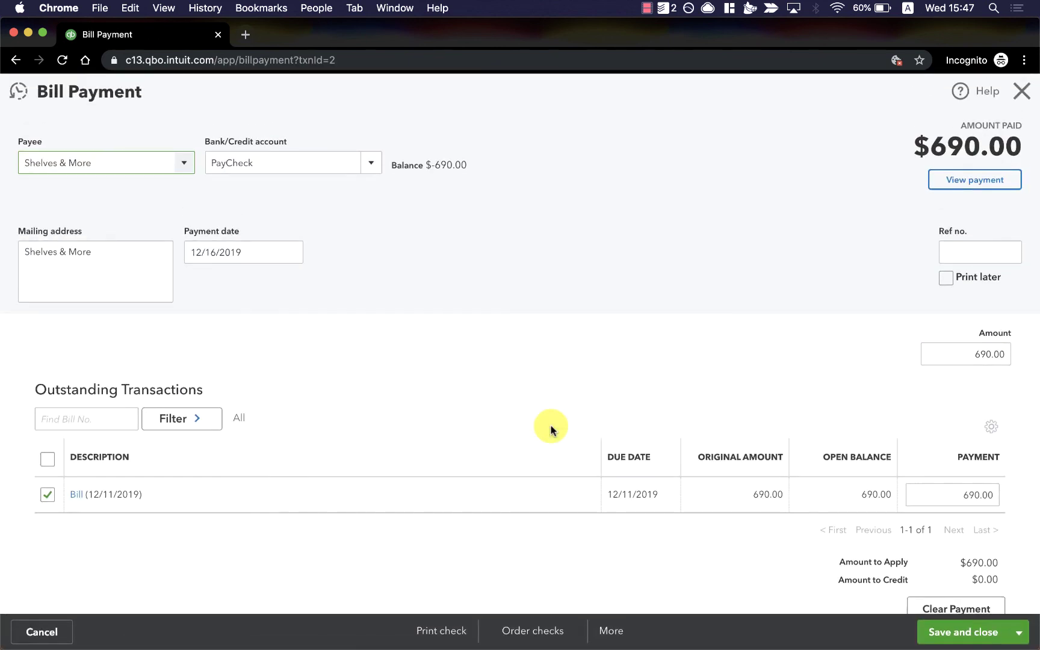
View the payment details showing deduction Dec 16, 2019 and arrival Dec 17, then close the help panel
click(969, 186)
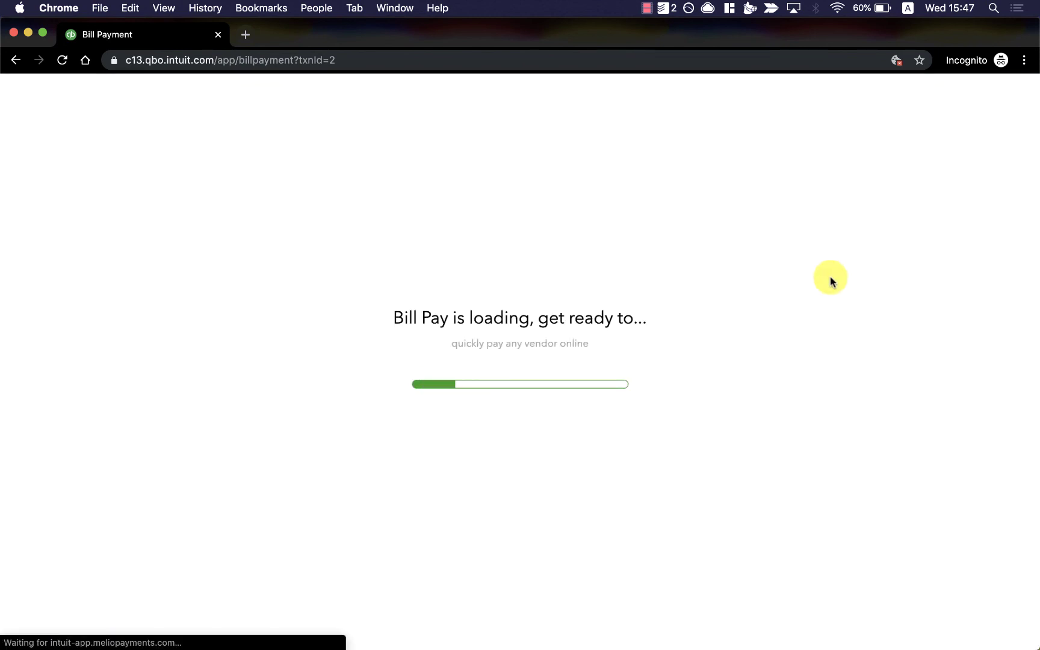
scroll(668, 289, down, 5)
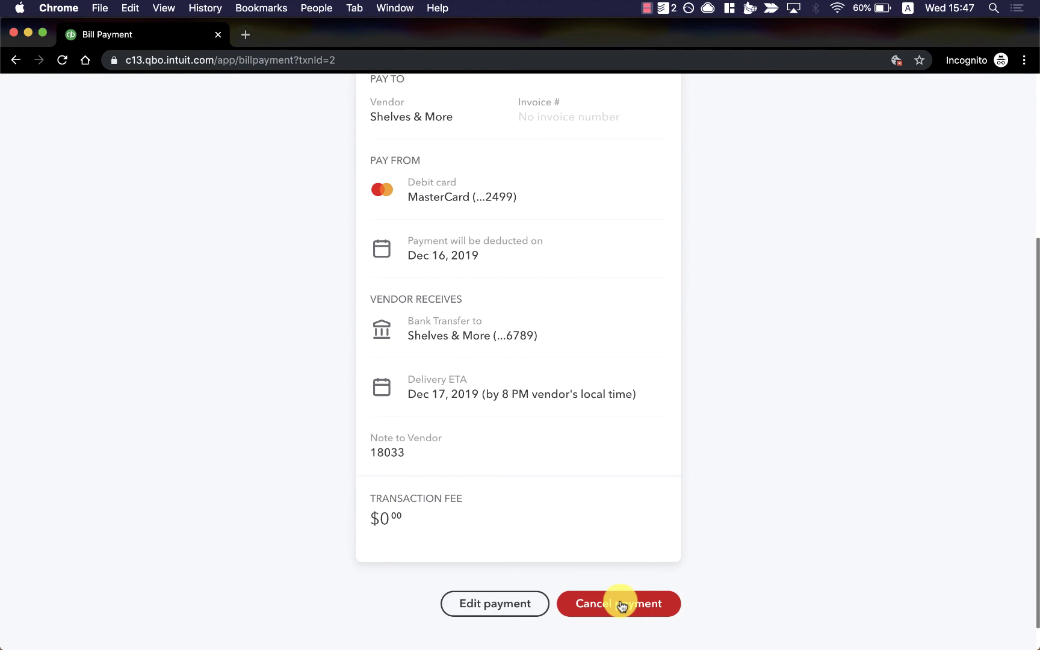
scroll(825, 418, up, 5)
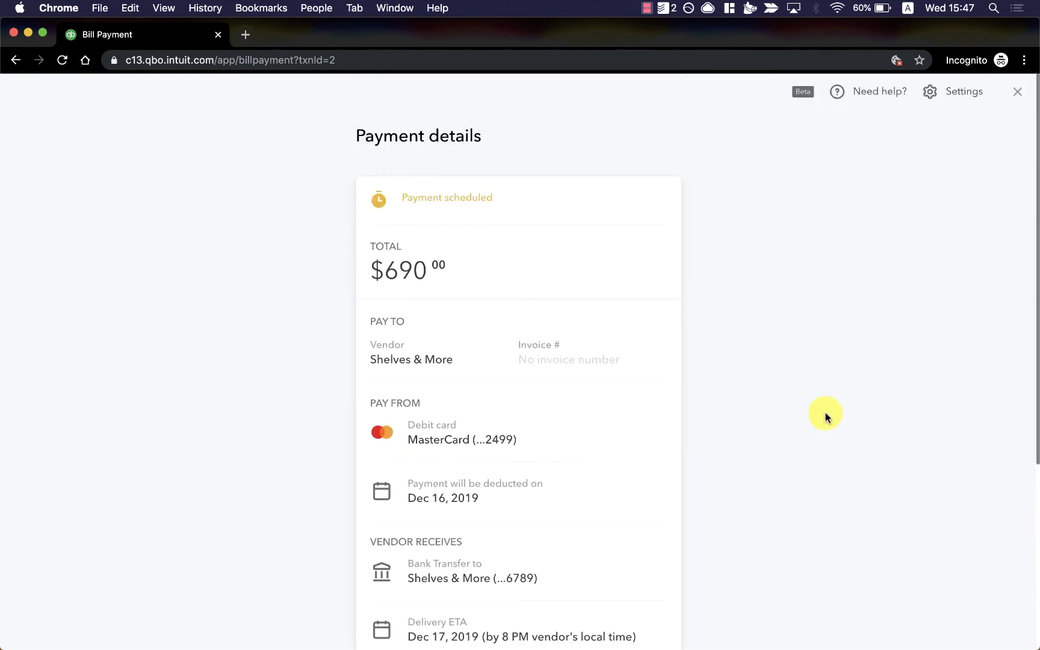
click(864, 112)
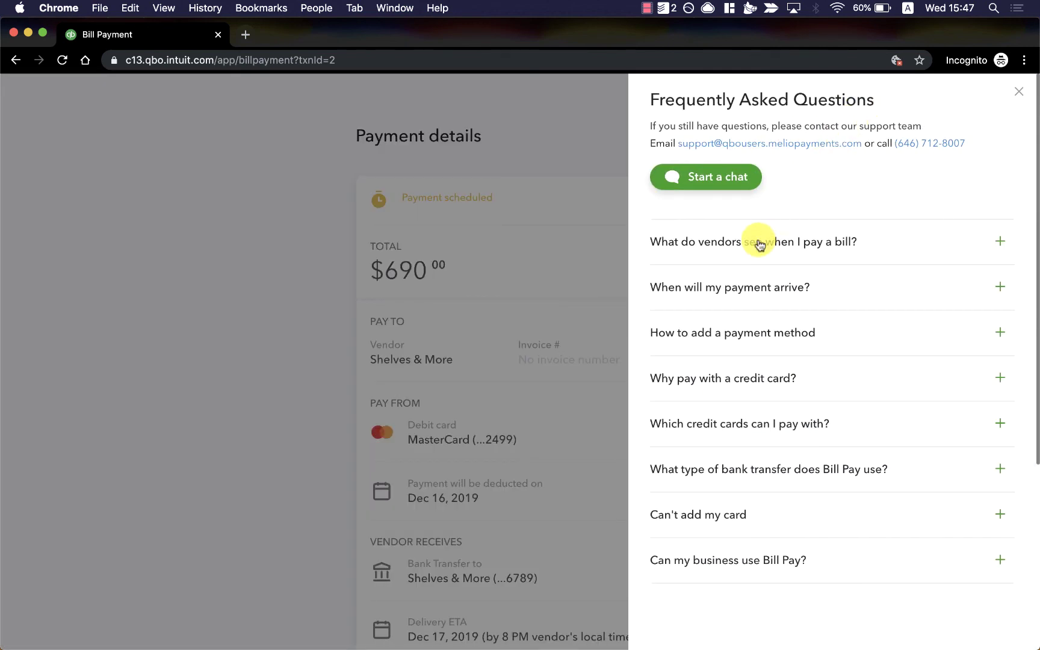
click(1019, 92)
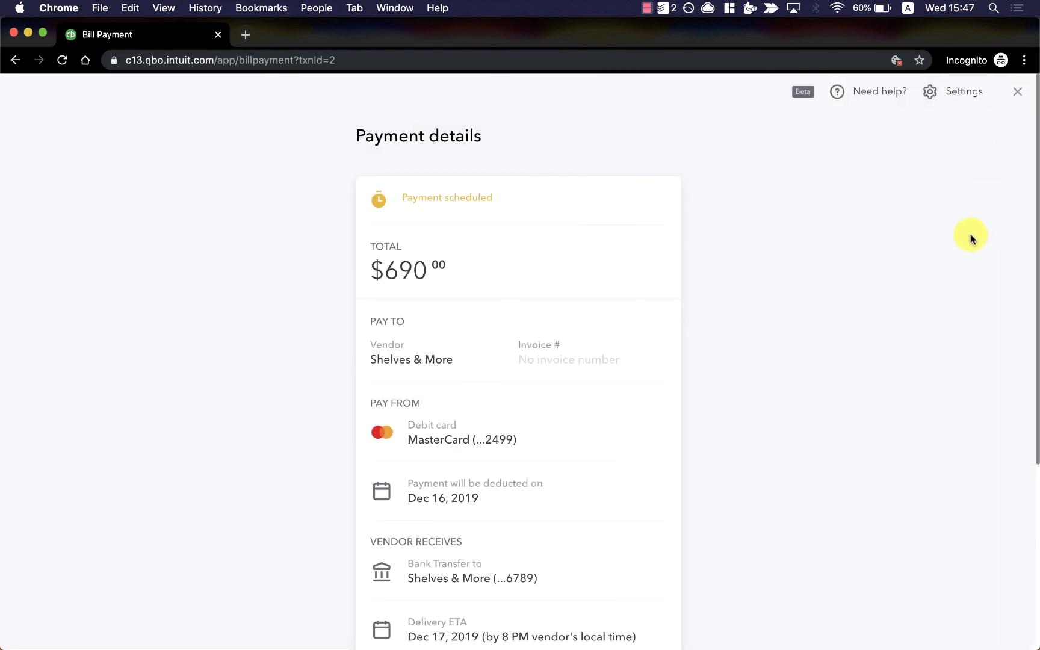